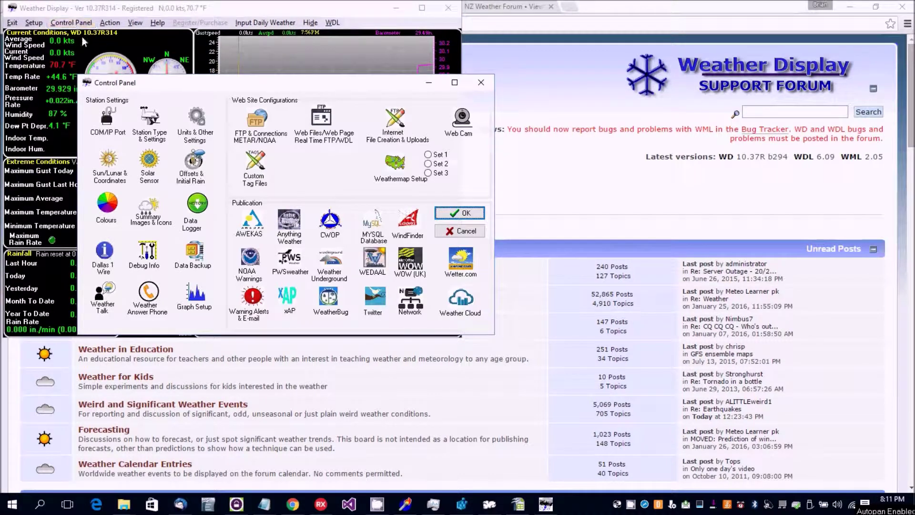
Step: Open FTP & Connections and show the Connections page with its empty FTP host and login fields
{"action": "left_click", "coordinate": [259, 121]}
{"action": "left_click", "coordinate": [172, 115]}
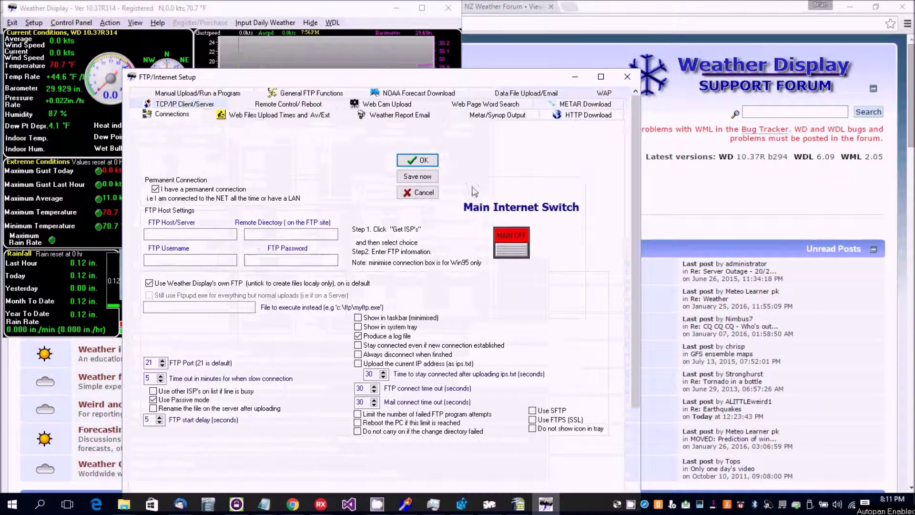
Step: Turn the main internet switch on and enter host weather-display.com with remote directory /publicj_html/
{"action": "left_click", "coordinate": [519, 237]}
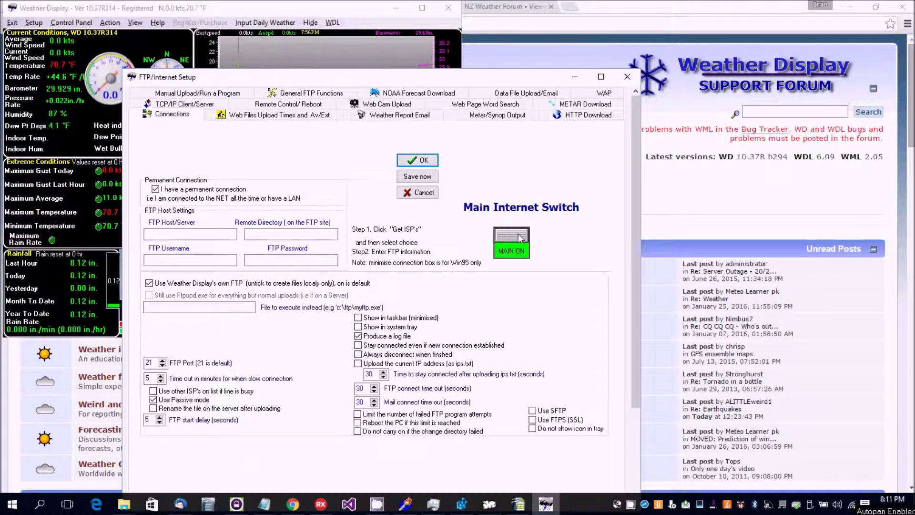
{"action": "left_click", "coordinate": [193, 235]}
{"action": "type", "text": "ww"}
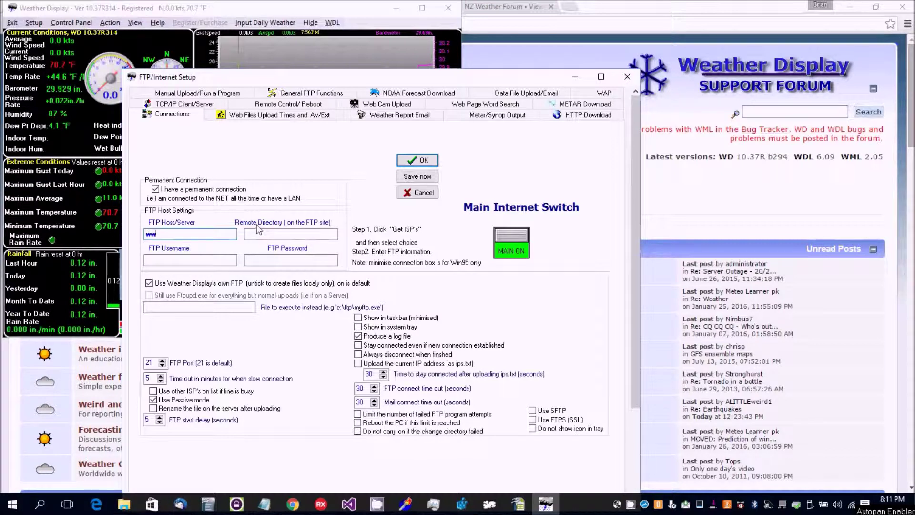
{"action": "key", "text": "BackSpace"}
{"action": "type", "text": "eather-display.com"}
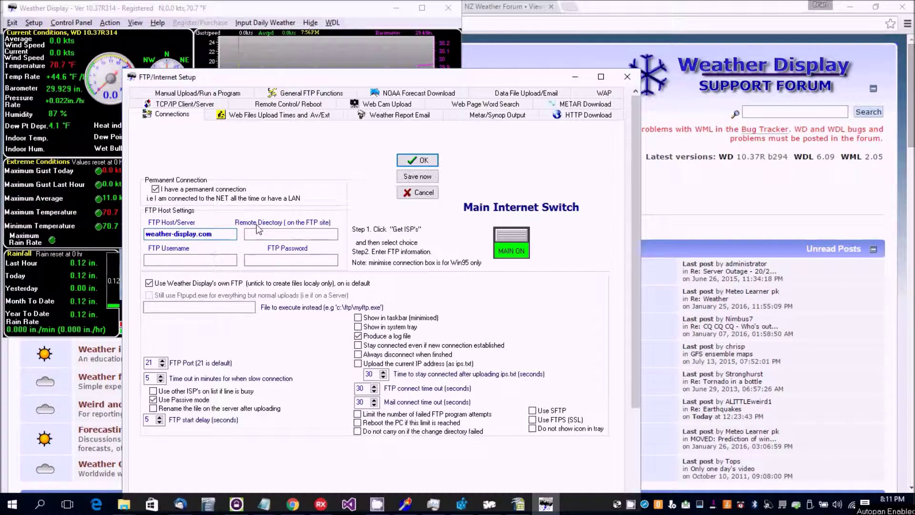
{"action": "left_click", "coordinate": [271, 235]}
{"action": "left_click", "coordinate": [271, 234]}
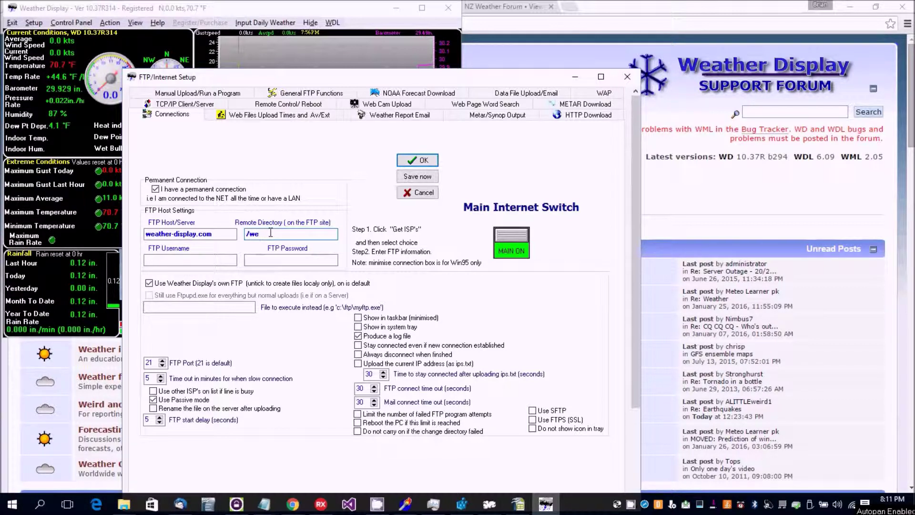
{"action": "type", "text": "/publicj"}
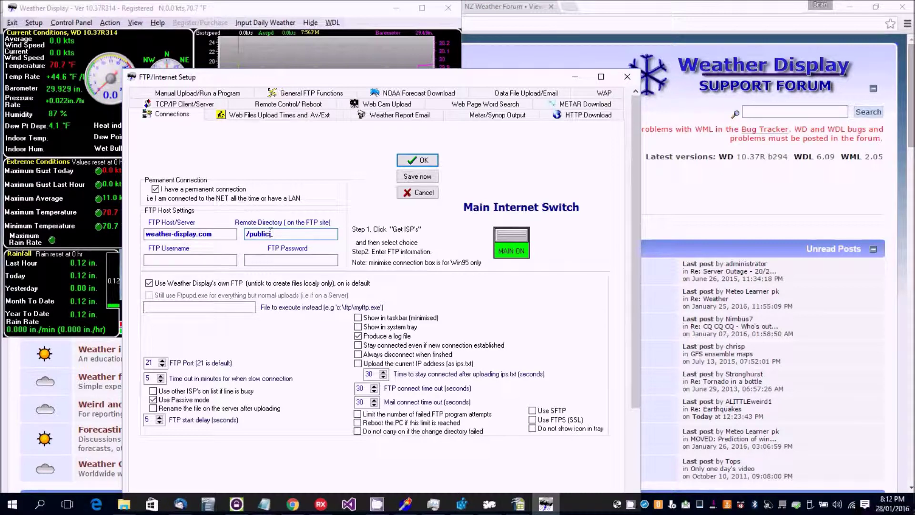
{"action": "type", "text": "_html/"}
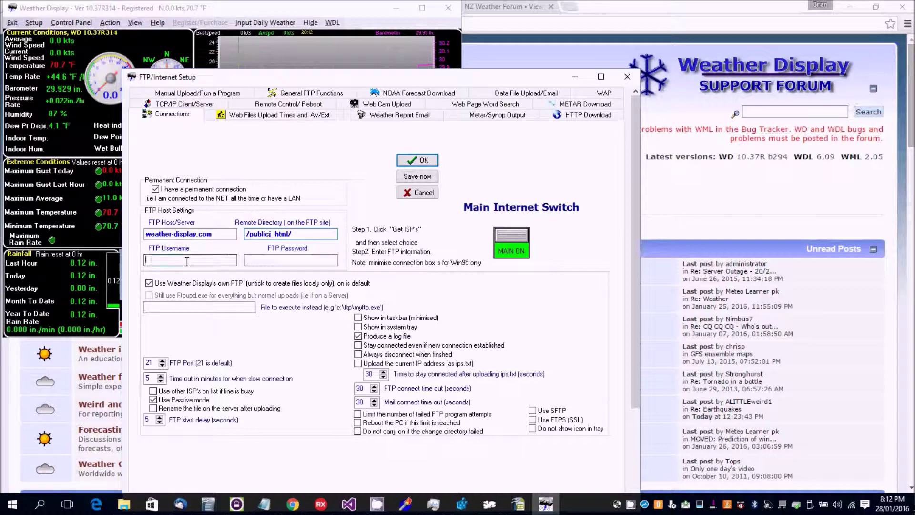
Step: Enter the FTP username and password and save the connection settings
{"action": "left_click", "coordinate": [187, 261]}
{"action": "type", "text": "myusername"}
{"action": "left_click", "coordinate": [272, 257]}
{"action": "type", "text": "password"}
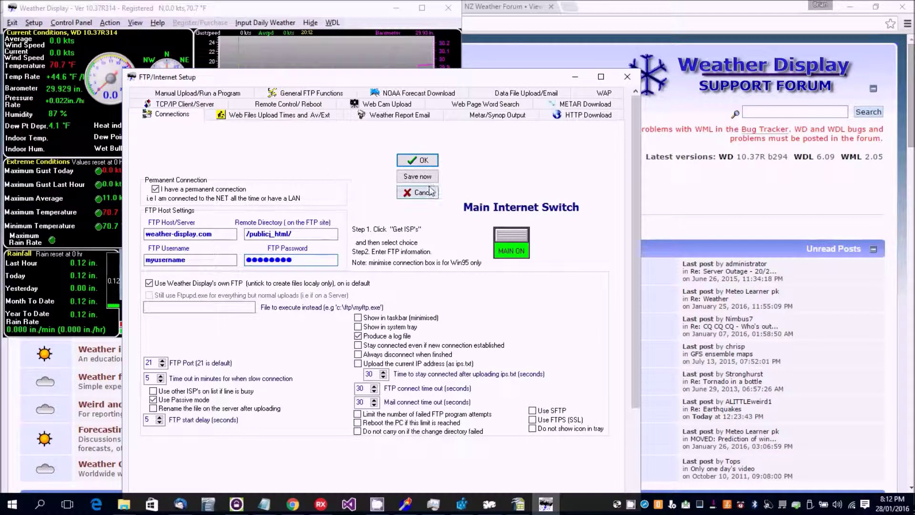
{"action": "left_click", "coordinate": [424, 161]}
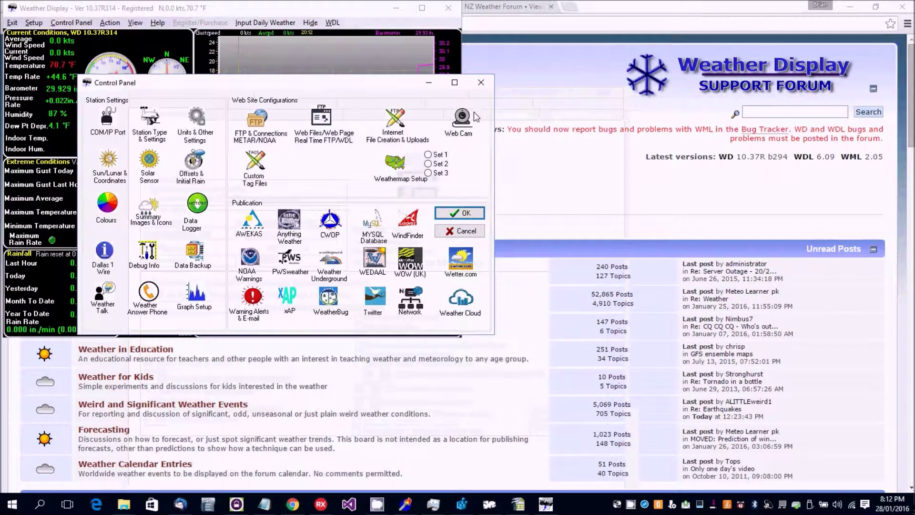
{"action": "left_click", "coordinate": [326, 118]}
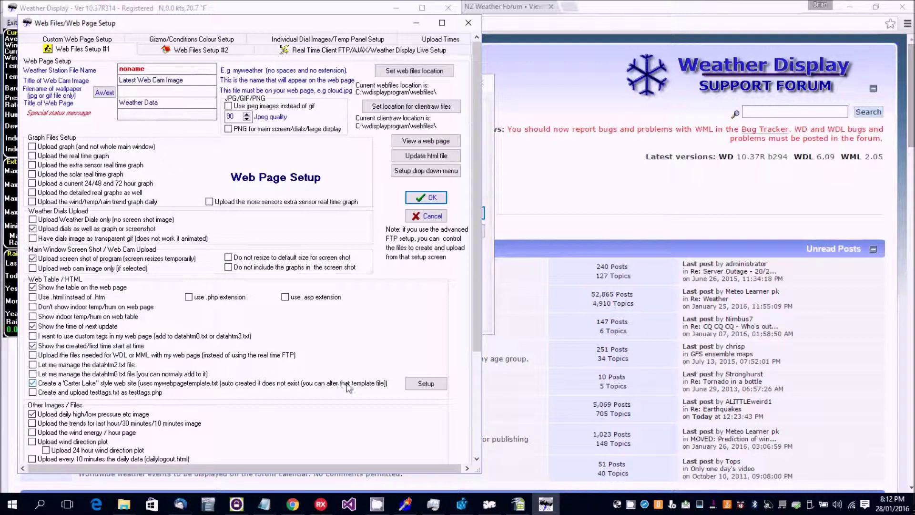
Step: Open the Setup for the 'Carter Lake' style web site option
{"action": "left_click", "coordinate": [426, 384]}
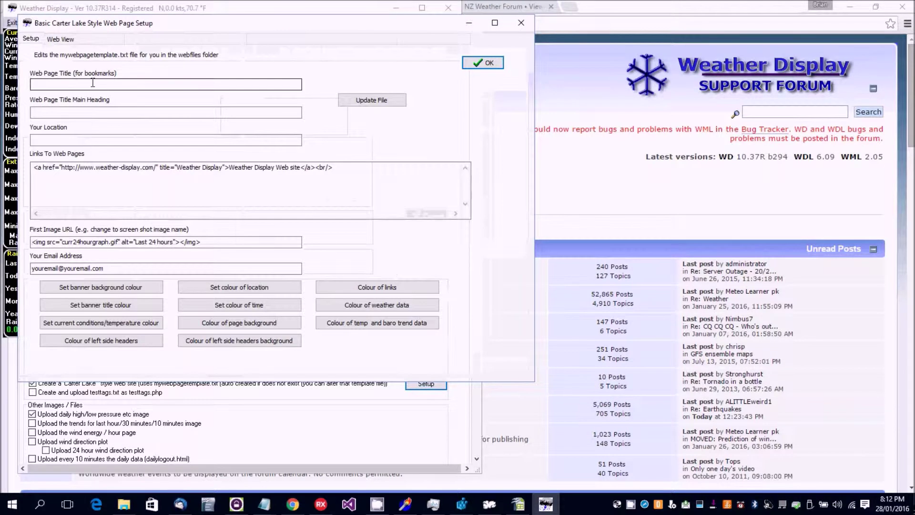
Step: Enter title 'my local weather data', heading 'my weather data' and location 'my local town'
{"action": "left_click", "coordinate": [79, 85]}
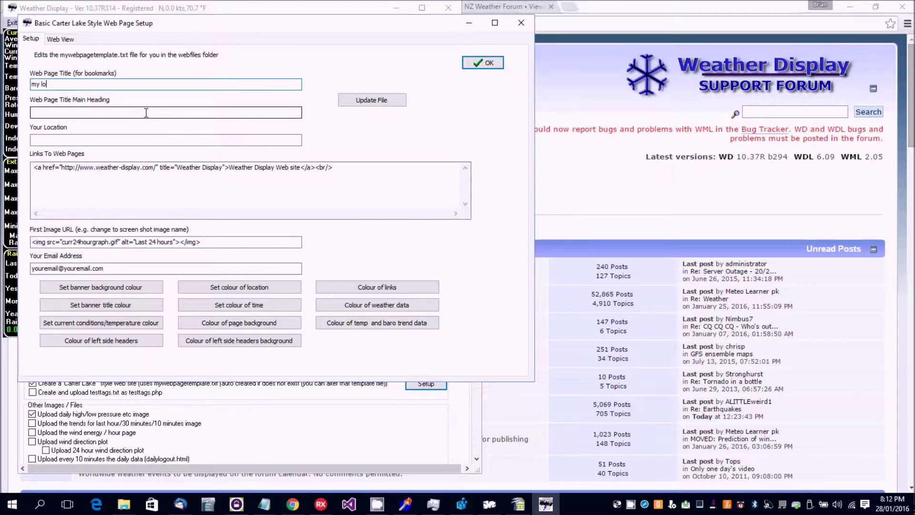
{"action": "type", "text": "my local eather data"}
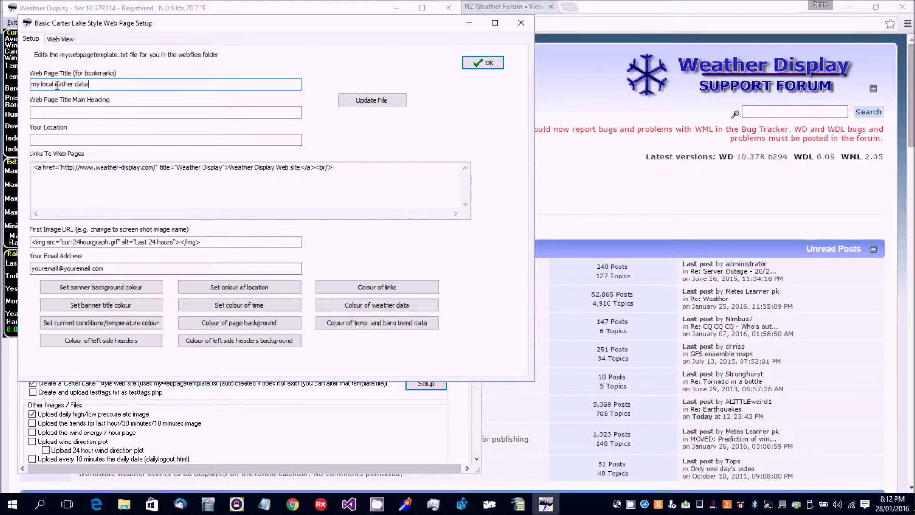
{"action": "left_click", "coordinate": [58, 84]}
{"action": "type", "text": "w"}
{"action": "left_click", "coordinate": [82, 112]}
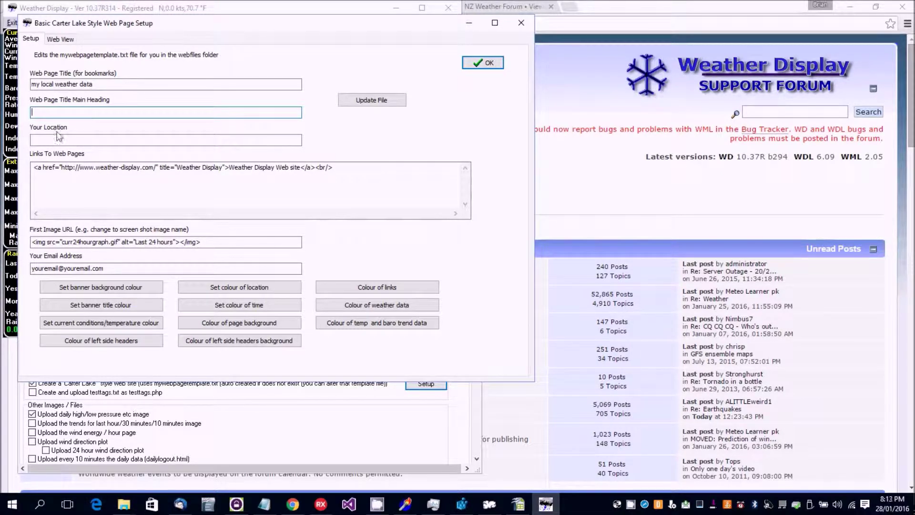
{"action": "type", "text": "weather data"}
{"action": "left_click", "coordinate": [96, 139]}
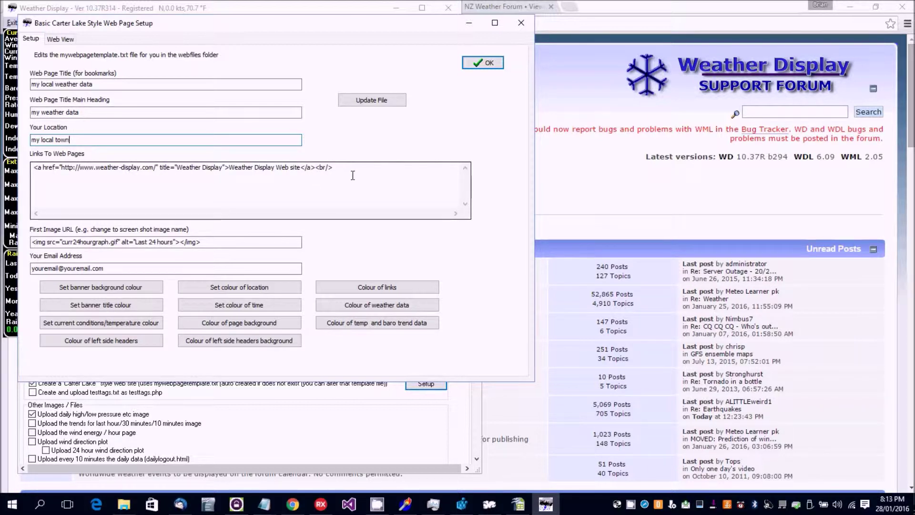
Step: Copy the existing HTML link line and paste a duplicate on a new second line
{"action": "left_click_drag", "start_coordinate": [341, 166], "coordinate": [14, 165]}
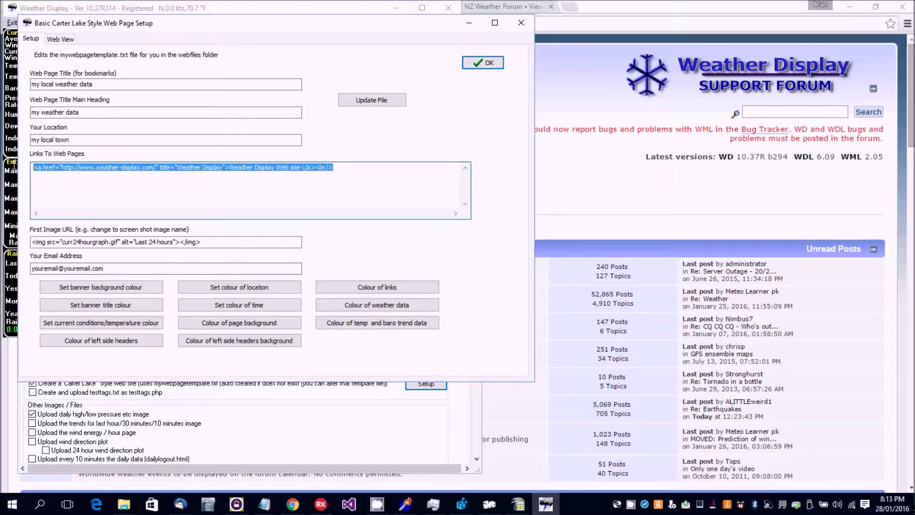
{"action": "right_click", "coordinate": [88, 172]}
{"action": "left_click", "coordinate": [157, 198]}
{"action": "left_click", "coordinate": [347, 167]}
{"action": "key", "text": "Return"}
{"action": "right_click", "coordinate": [153, 177]}
{"action": "left_click", "coordinate": [184, 227]}
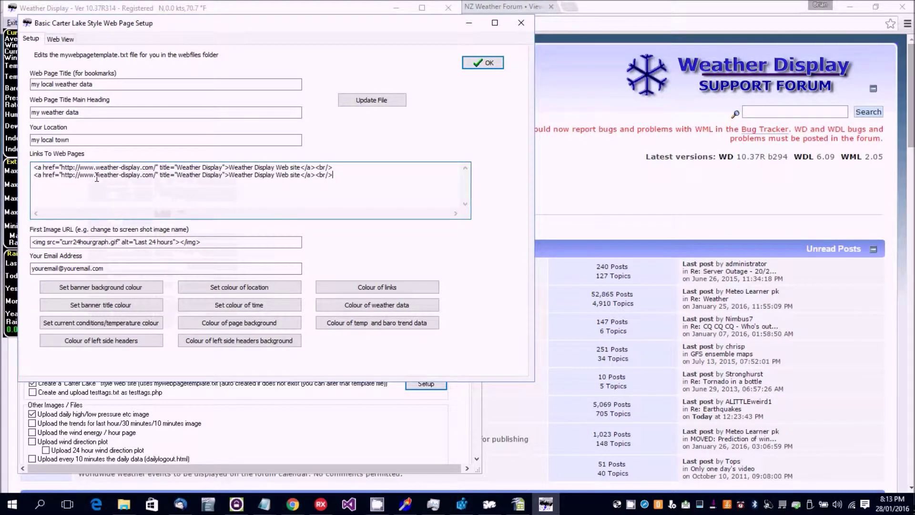
Step: Point the second link to google.com with title 'google' and text 'Google', then update the file
{"action": "left_click_drag", "start_coordinate": [97, 177], "coordinate": [141, 173]}
{"action": "type", "text": "gog"}
{"action": "key", "text": "BackSpace"}
{"action": "type", "text": "ogle"}
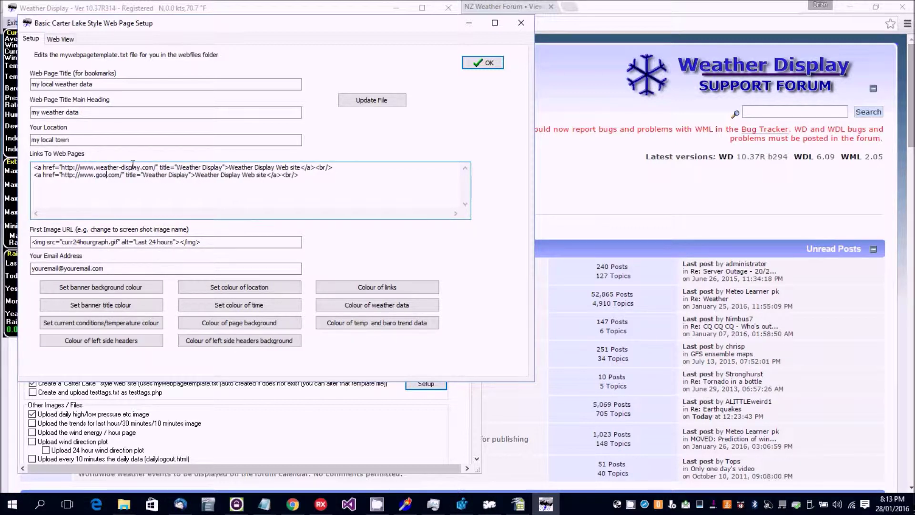
{"action": "left_click_drag", "start_coordinate": [151, 175], "coordinate": [197, 170]}
{"action": "type", "text": "goodle"}
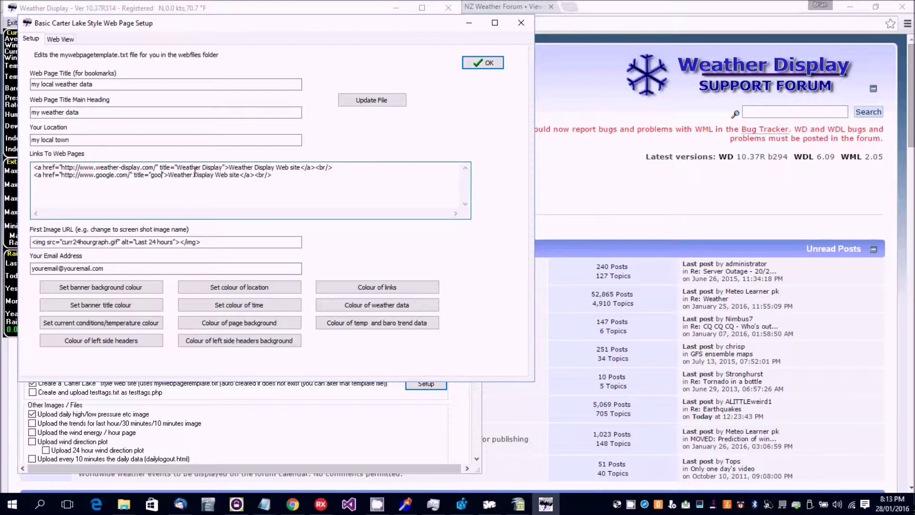
{"action": "left_click_drag", "start_coordinate": [165, 178], "coordinate": [162, 179]}
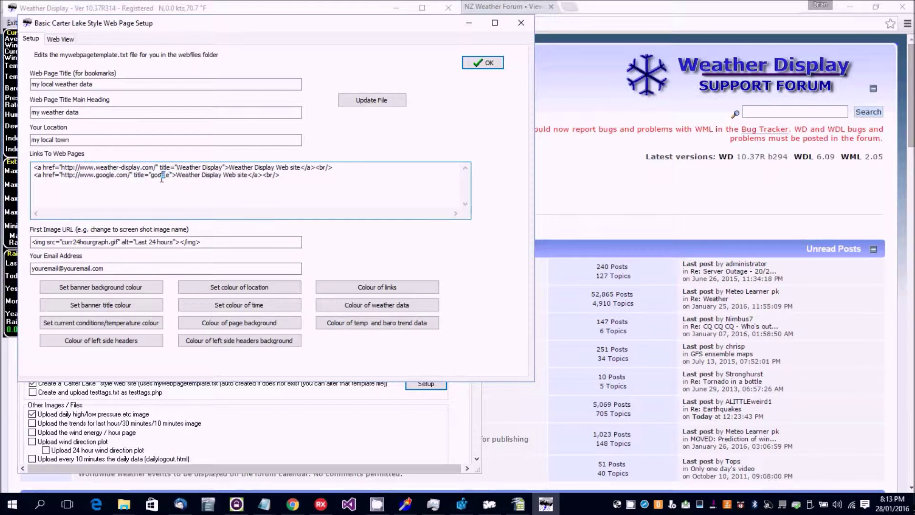
{"action": "type", "text": "gl"}
{"action": "left_click_drag", "start_coordinate": [223, 177], "coordinate": [176, 176]}
{"action": "type", "text": "Google"}
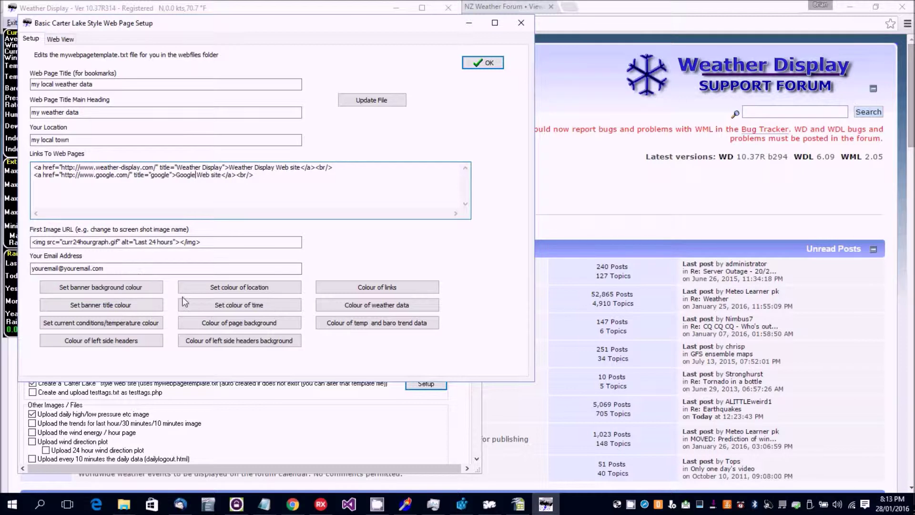
{"action": "left_click", "coordinate": [378, 104]}
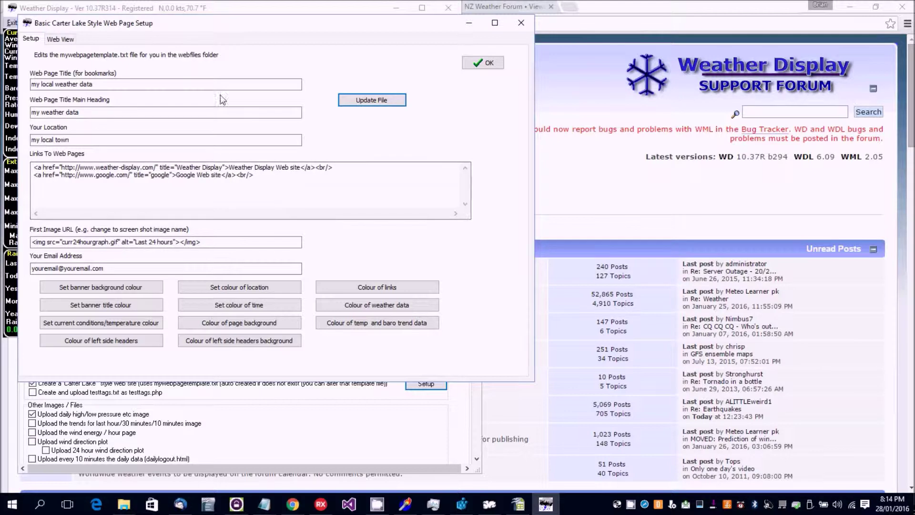
Step: Check the 'my weather data' page in Web View, then close the Carter Lake setup
{"action": "left_click", "coordinate": [58, 40]}
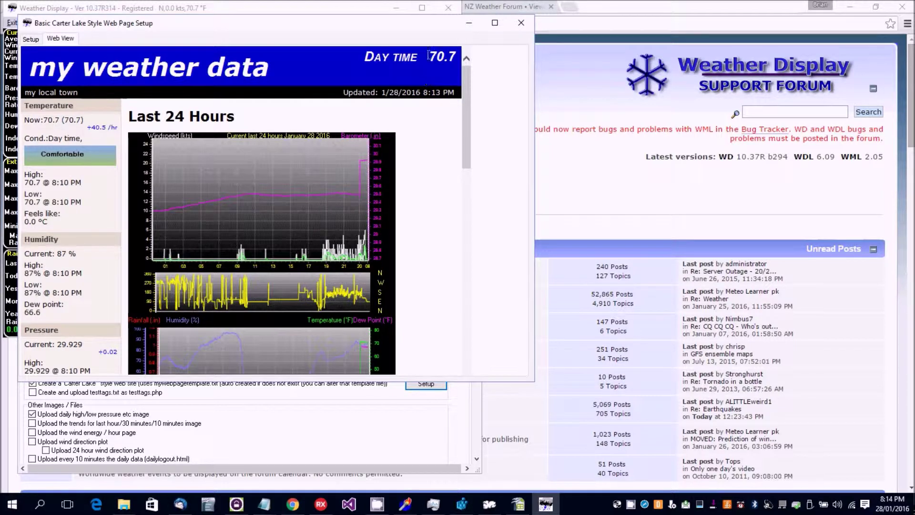
{"action": "left_click_drag", "start_coordinate": [466, 81], "coordinate": [466, 120]}
{"action": "left_click", "coordinate": [521, 24]}
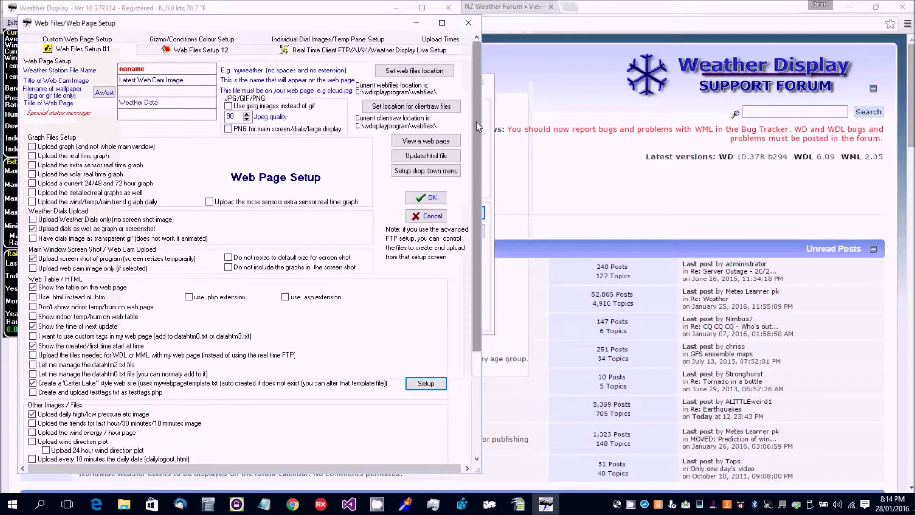
Step: Turn the file creation override on and open the timing settings for HTML File #1
{"action": "left_click", "coordinate": [433, 199]}
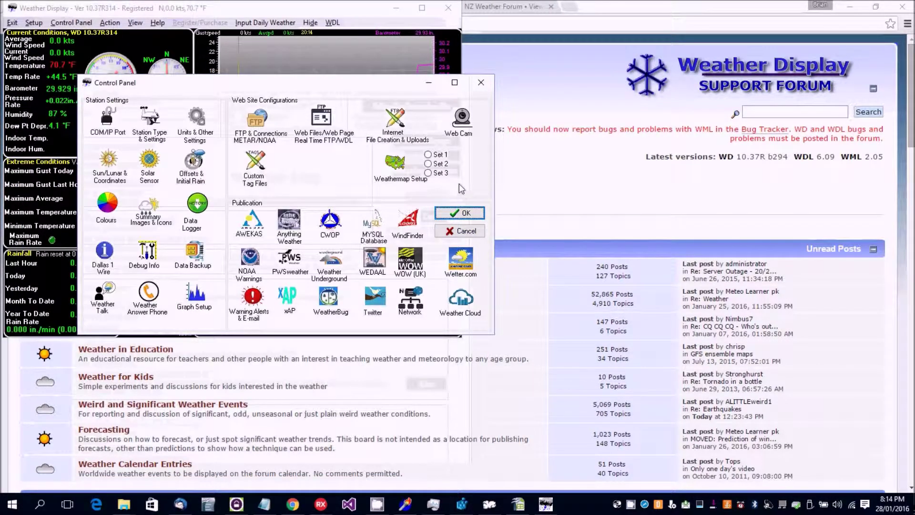
{"action": "left_click", "coordinate": [392, 123]}
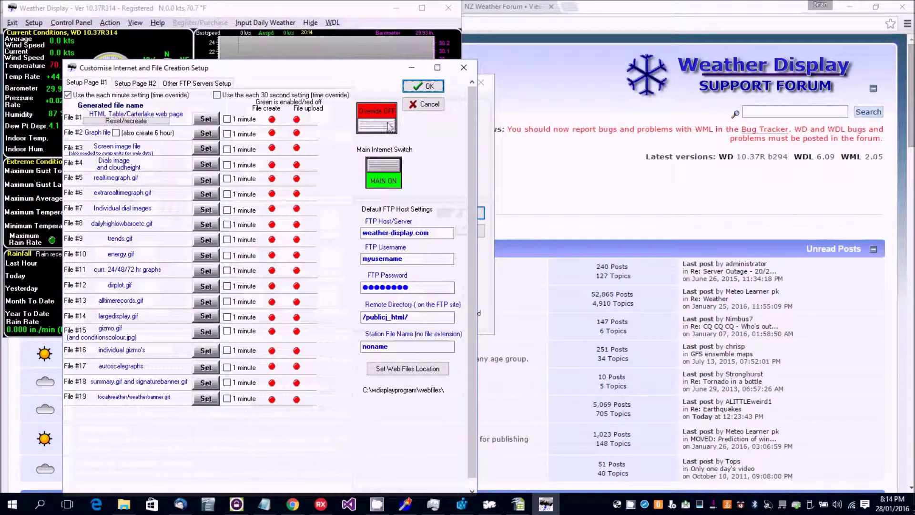
{"action": "left_click", "coordinate": [389, 125]}
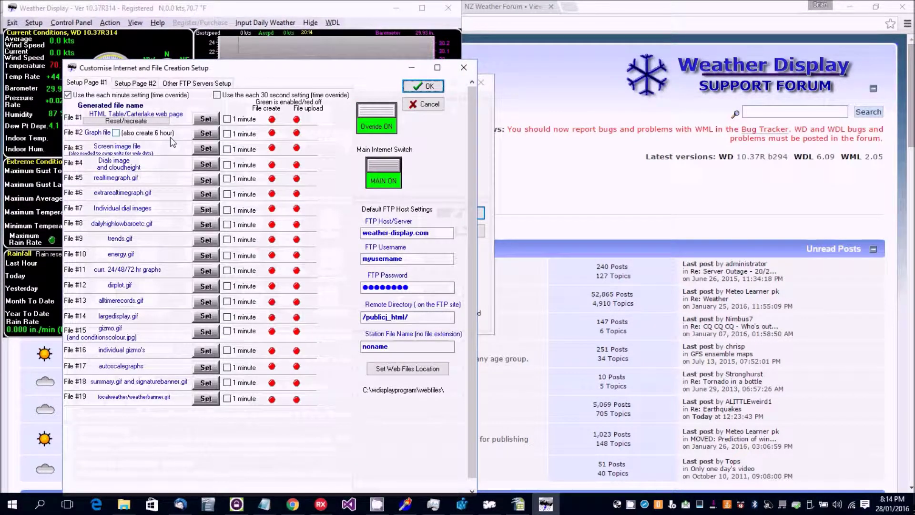
{"action": "left_click", "coordinate": [209, 122]}
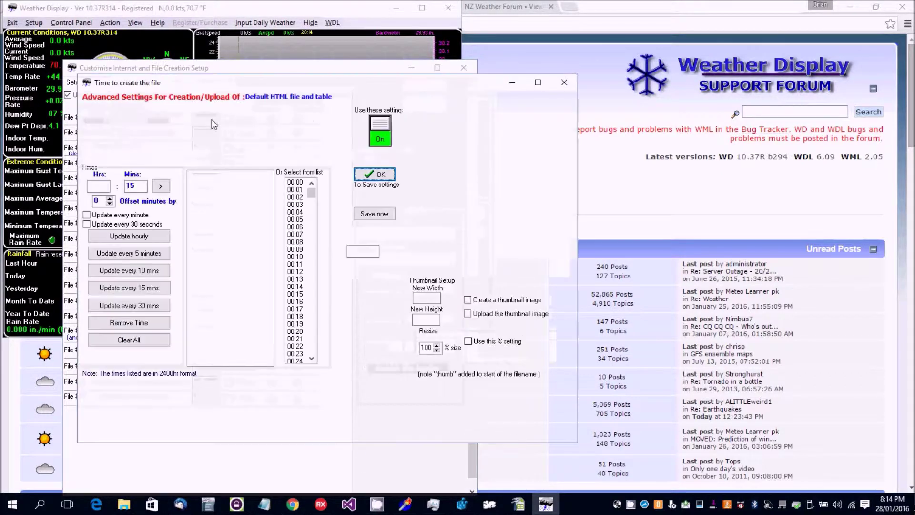
Step: Create and upload the HTML file every 5 minutes, with remote name myweatherdata.htm
{"action": "left_click", "coordinate": [146, 255]}
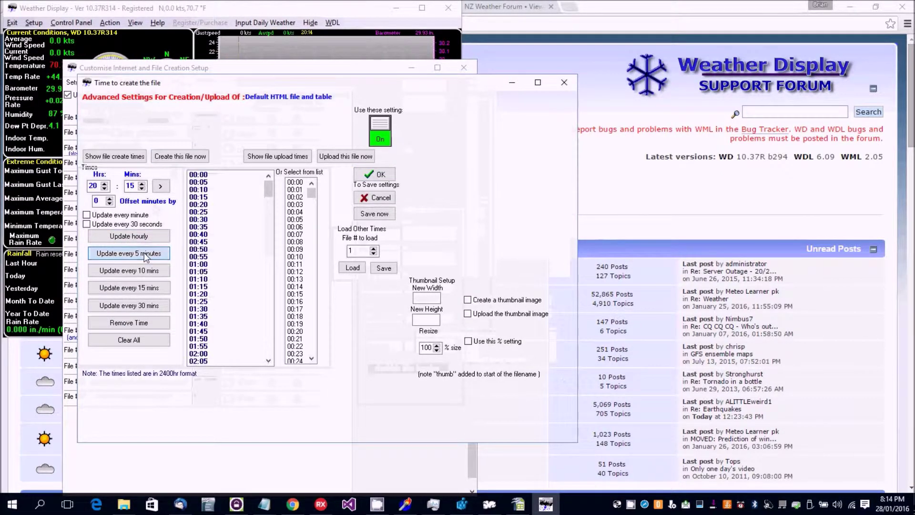
{"action": "left_click", "coordinate": [255, 157]}
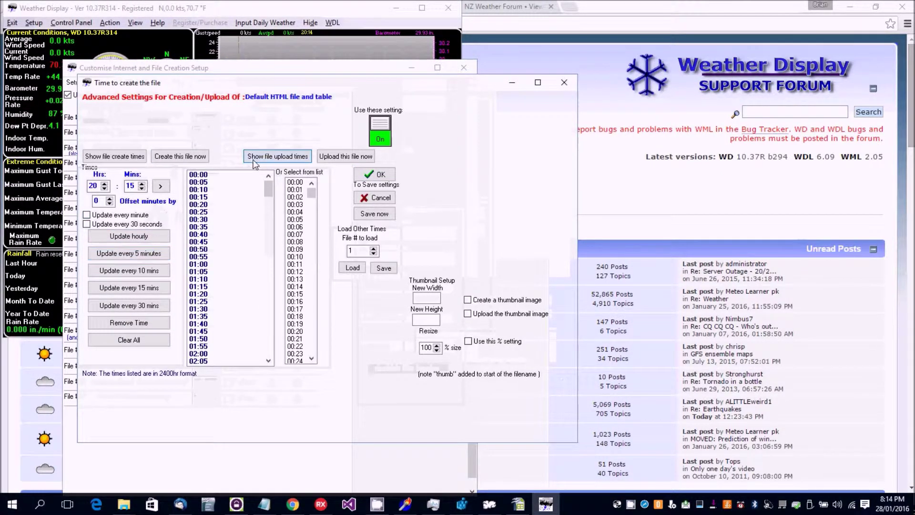
{"action": "left_click", "coordinate": [140, 255]}
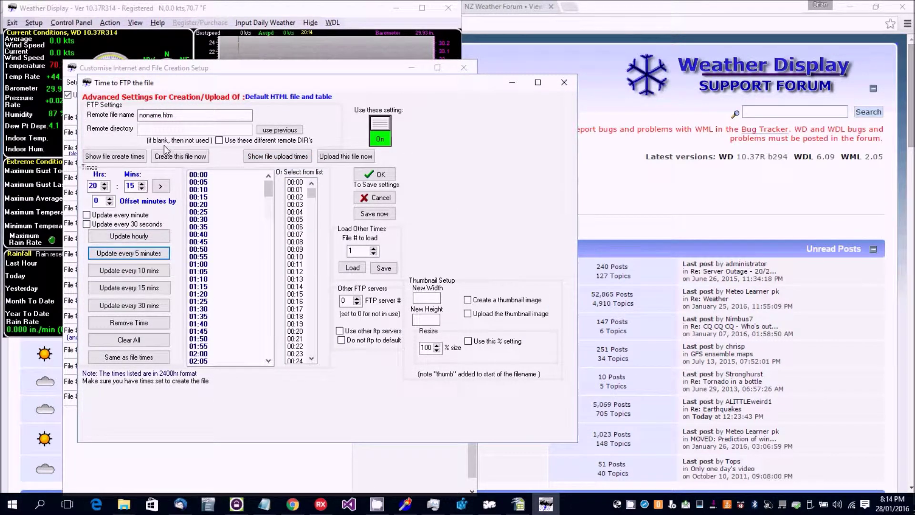
{"action": "left_click", "coordinate": [161, 116]}
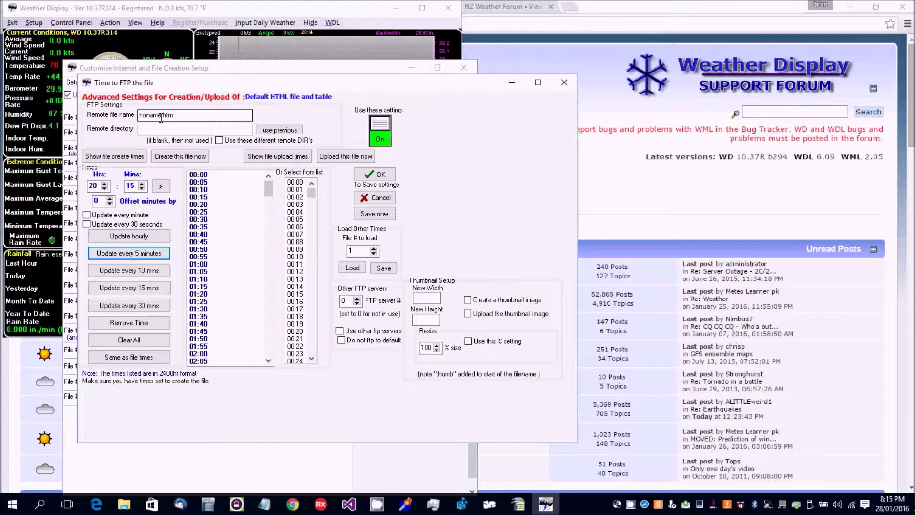
{"action": "double_click", "coordinate": [161, 116]}
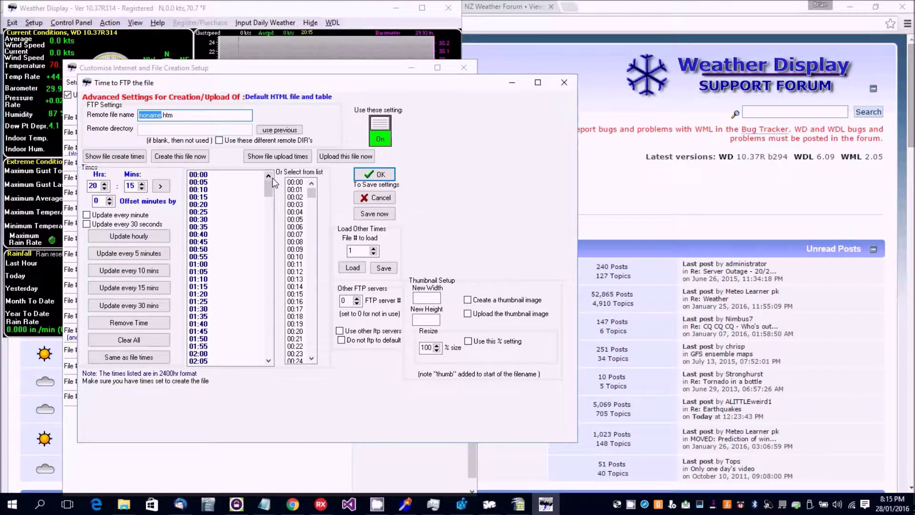
{"action": "type", "text": "myweatherdata"}
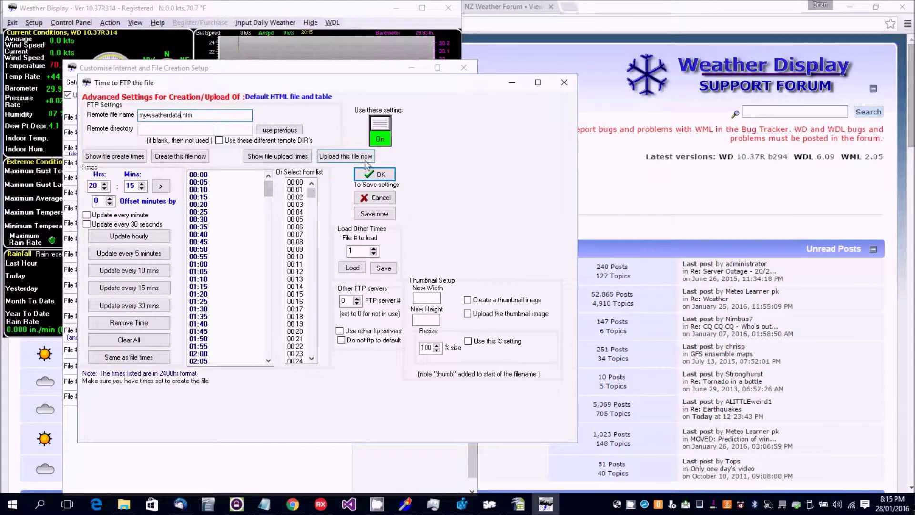
{"action": "left_click", "coordinate": [374, 175]}
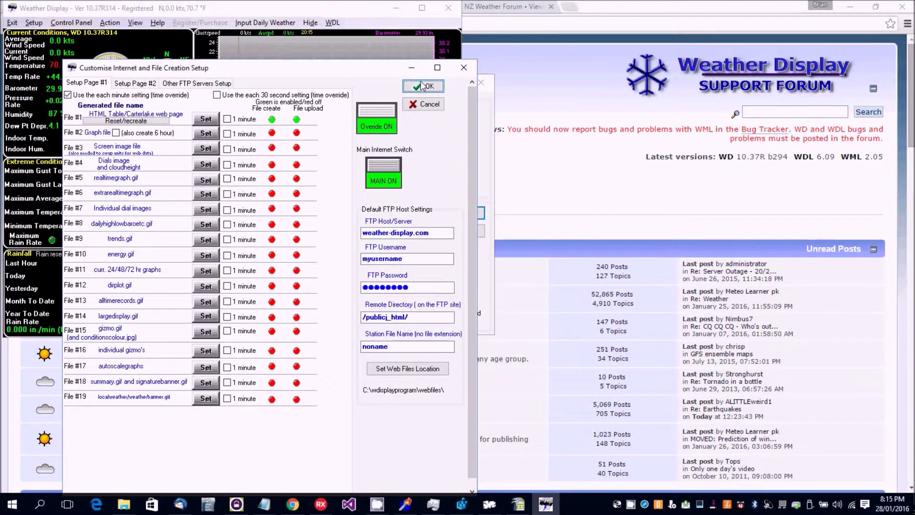
Step: Change the weather station file name from noname to myweatherdata and reopen Web Files/Web Page setup
{"action": "left_click", "coordinate": [423, 86]}
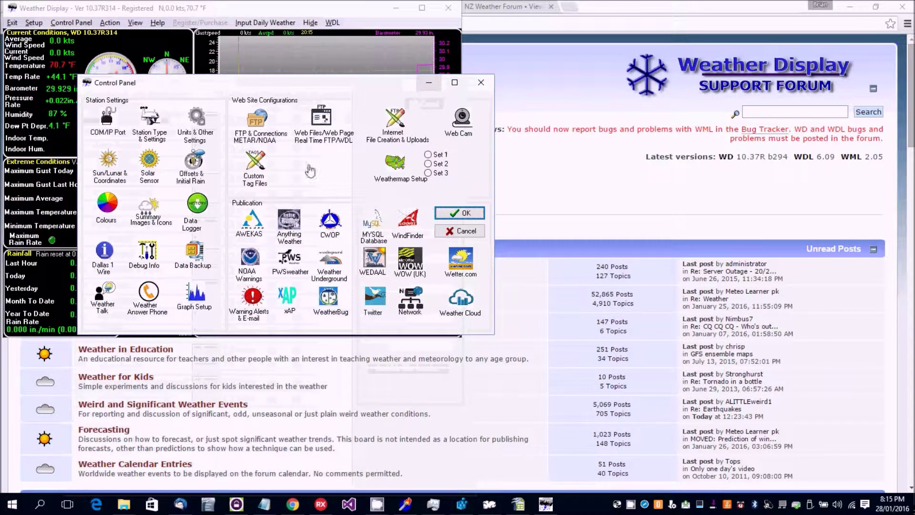
{"action": "left_click", "coordinate": [321, 119]}
{"action": "left_click", "coordinate": [137, 68]}
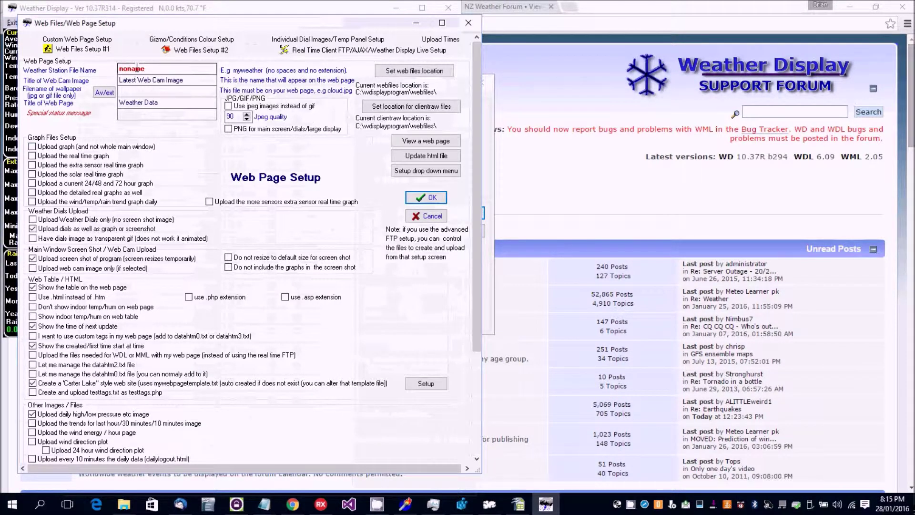
{"action": "key", "text": "BackSpace"}
{"action": "key", "text": "BackSpace"}
{"action": "key", "text": "BackSpace"}
{"action": "key", "text": "BackSpace"}
{"action": "key", "text": "BackSpace"}
{"action": "key", "text": "BackSpace"}
{"action": "type", "text": "weatherdata"}
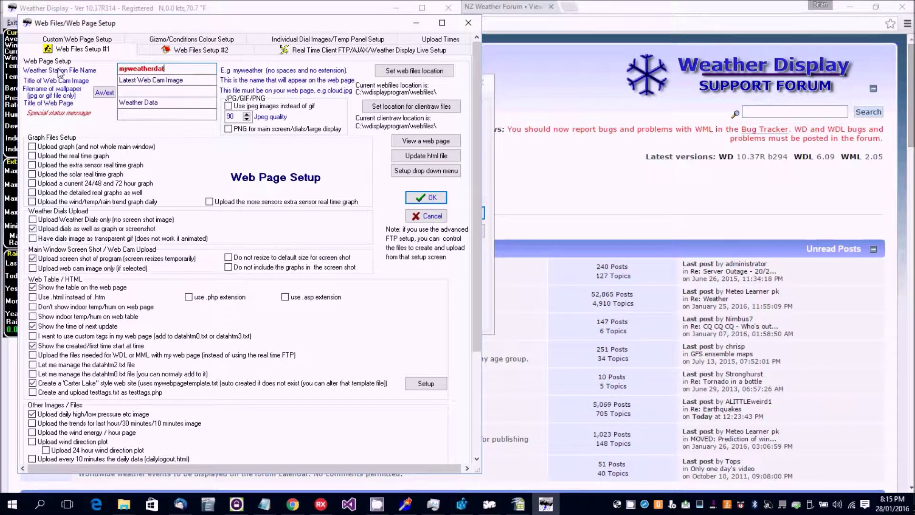
{"action": "left_click", "coordinate": [414, 197]}
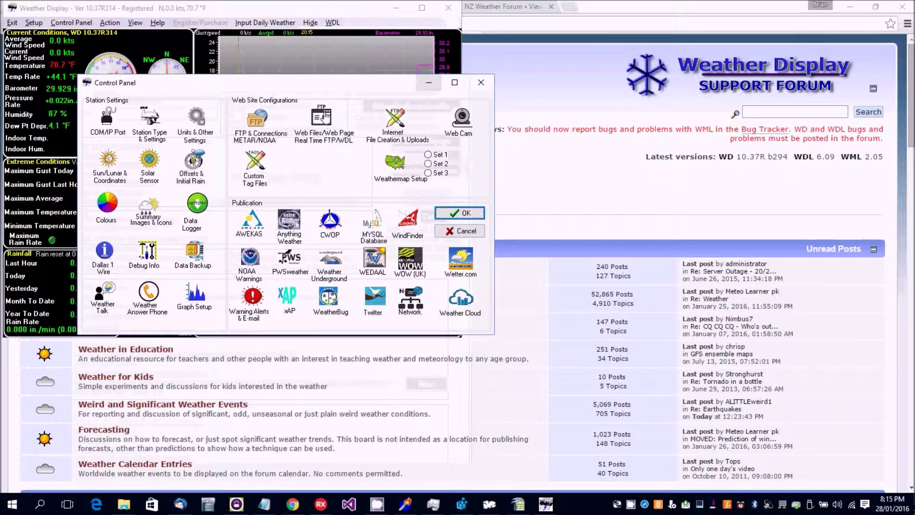
{"action": "left_click", "coordinate": [320, 118]}
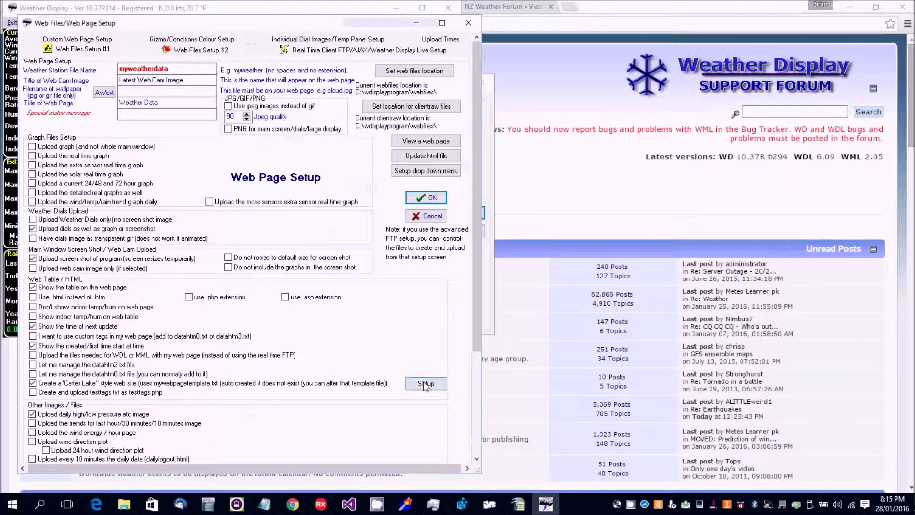
{"action": "left_click", "coordinate": [425, 385]}
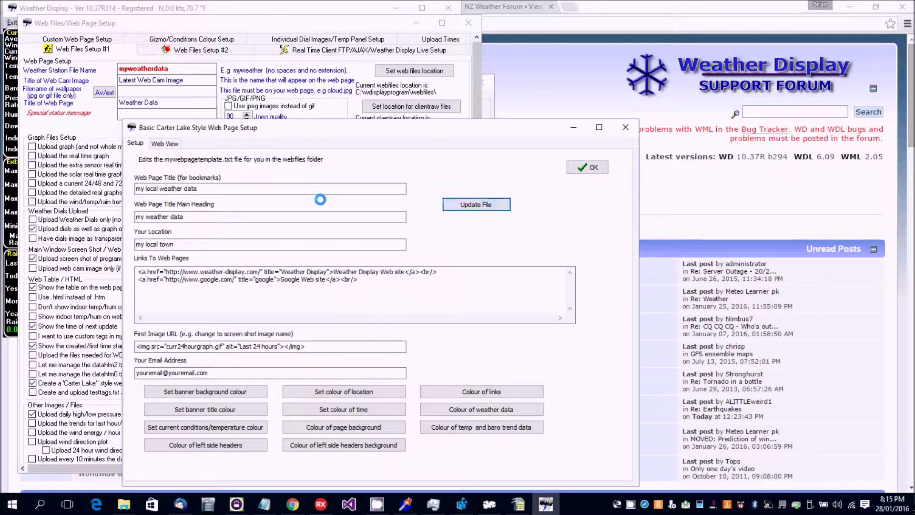
{"action": "left_click", "coordinate": [170, 145]}
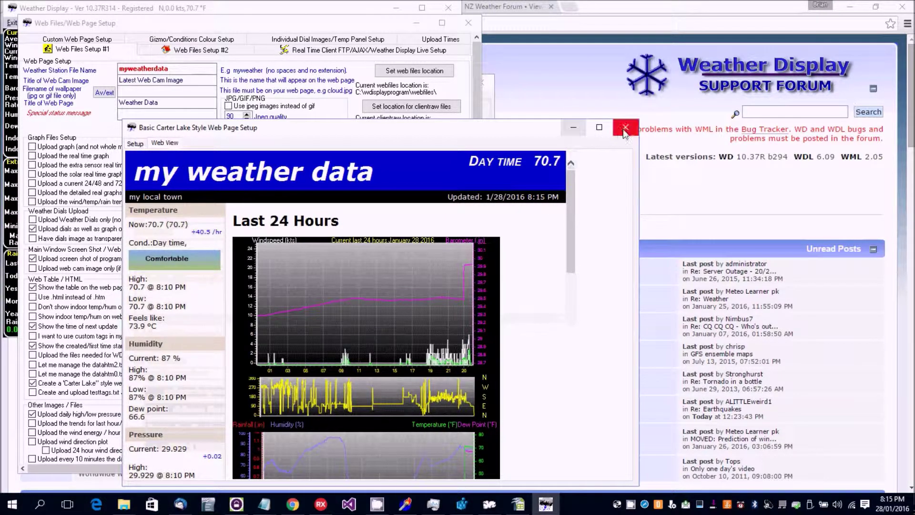
{"action": "left_click", "coordinate": [135, 143]}
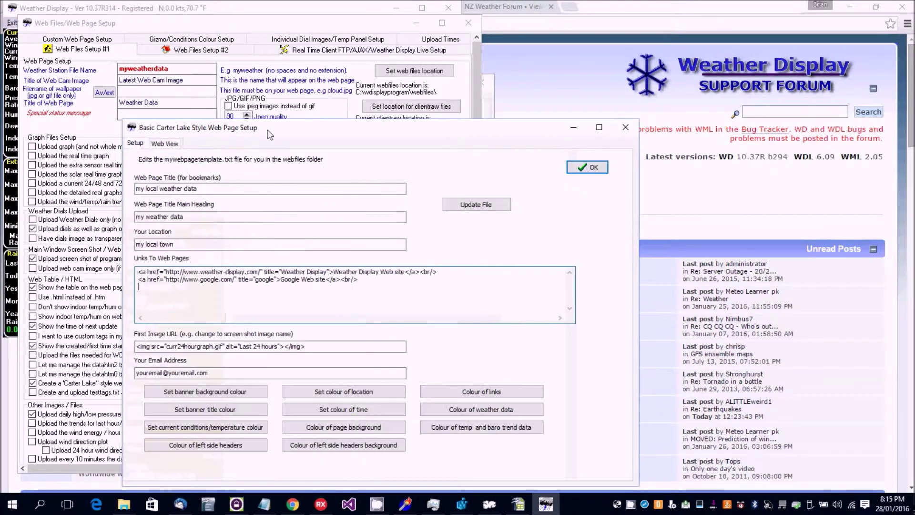
{"action": "left_click_drag", "start_coordinate": [200, 128], "coordinate": [177, 49]}
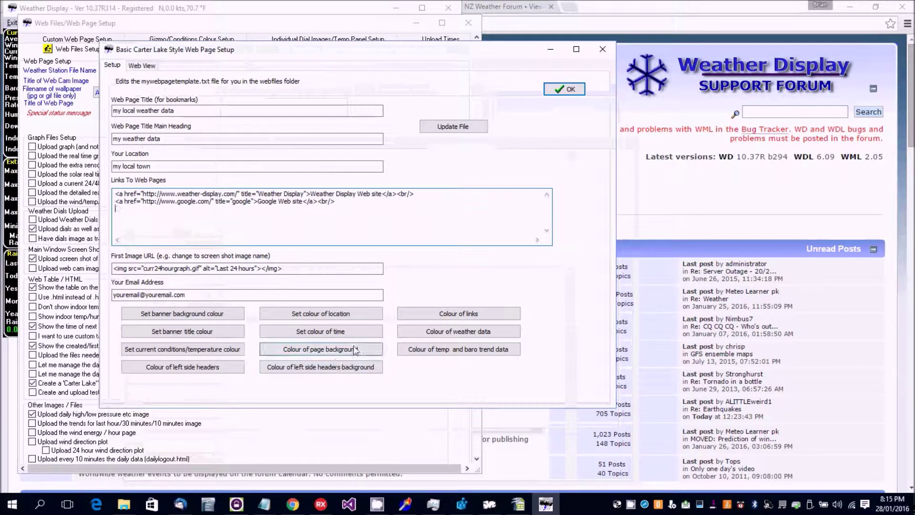
{"action": "left_click", "coordinate": [565, 89]}
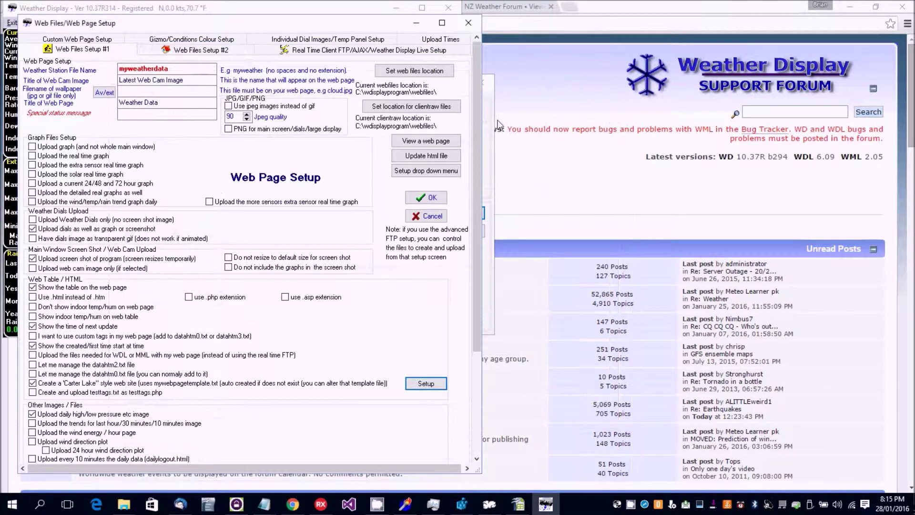
Step: Close the setup windows and Control Panel, and bring up the wdisplayprogram Explorer window
{"action": "left_click", "coordinate": [429, 200]}
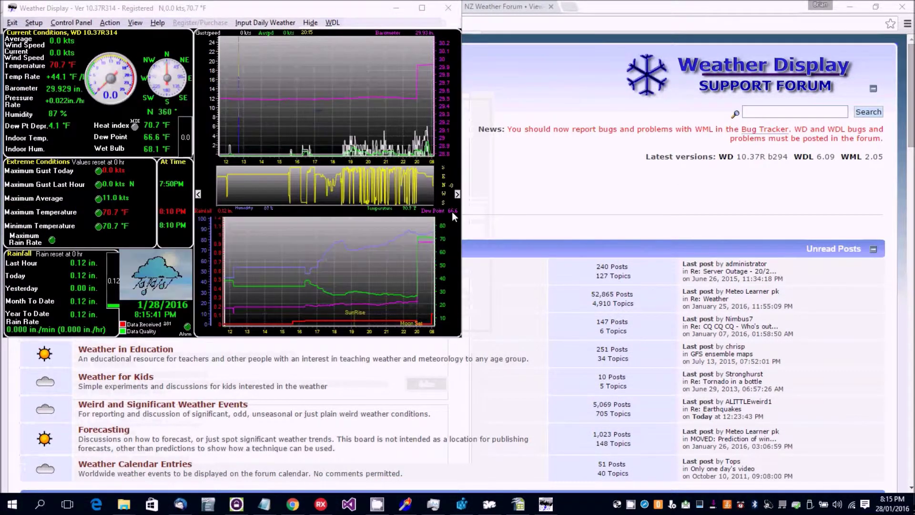
{"action": "left_click", "coordinate": [455, 213]}
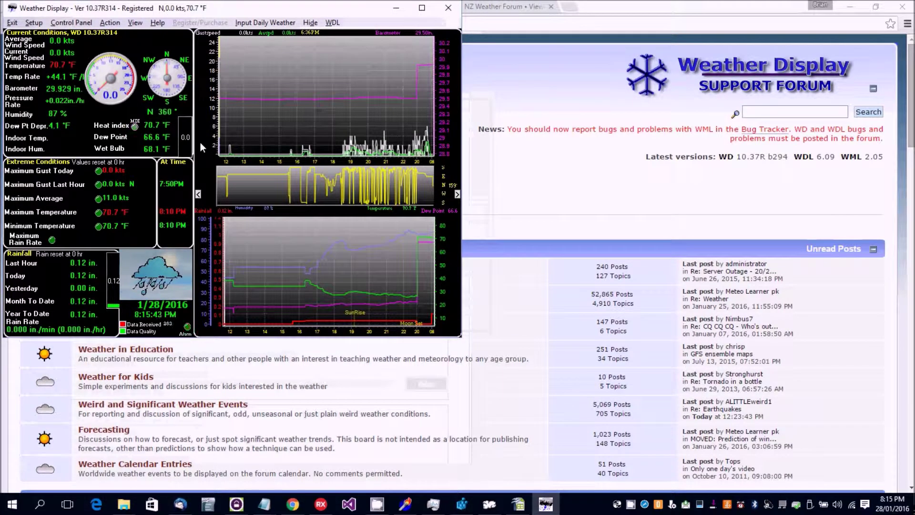
{"action": "left_click", "coordinate": [123, 503]}
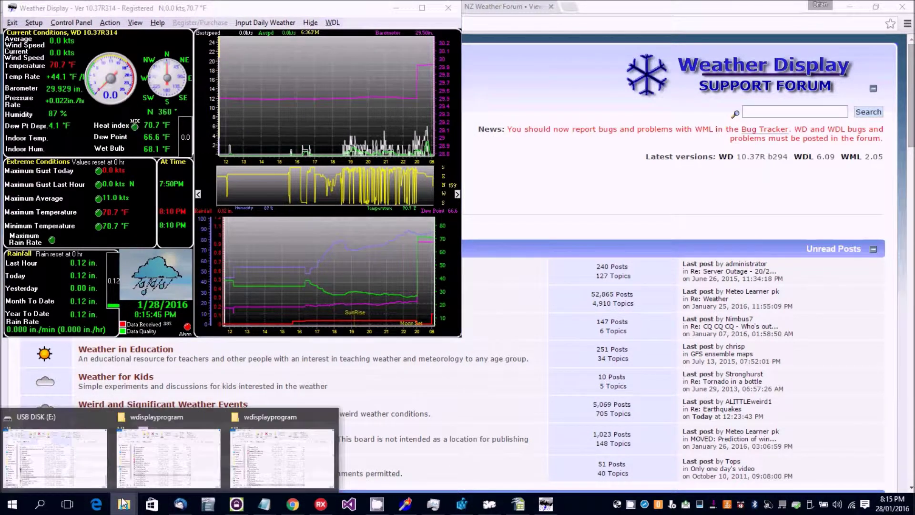
{"action": "left_click", "coordinate": [185, 465]}
{"action": "left_click_drag", "start_coordinate": [890, 379], "coordinate": [901, 188]}
{"action": "scroll", "coordinate": [624, 220], "scroll_direction": "down", "scroll_amount": 20}
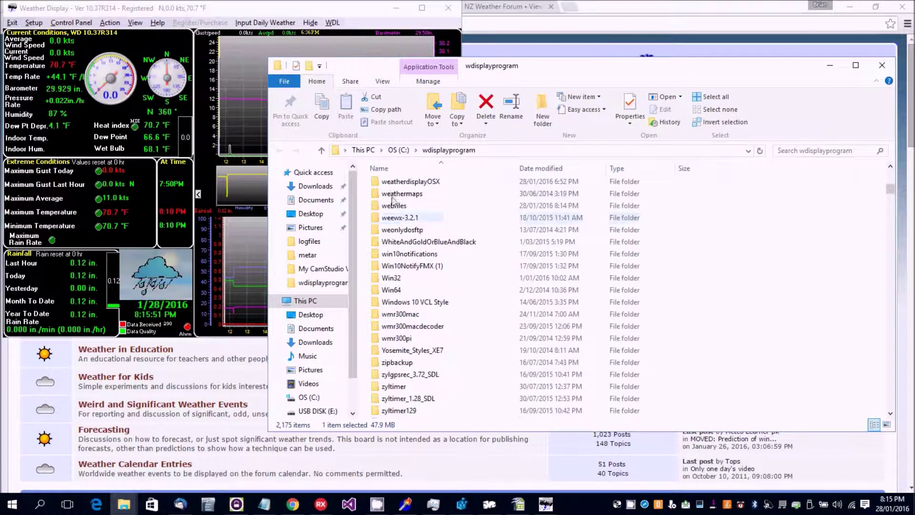
Step: Open the webfiles folder and select mywebpagetemplateout.html, then mywebpagetemplate.txt
{"action": "double_click", "coordinate": [394, 205]}
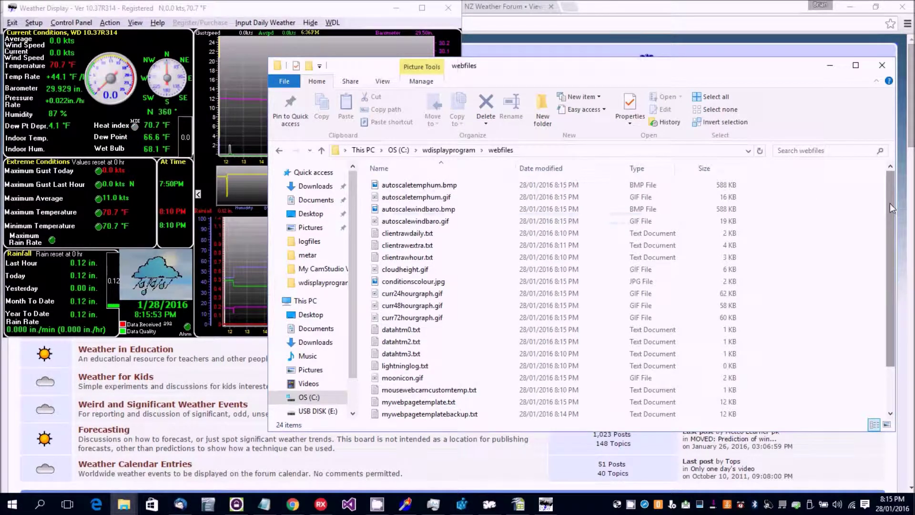
{"action": "left_click_drag", "start_coordinate": [891, 209], "coordinate": [893, 250]}
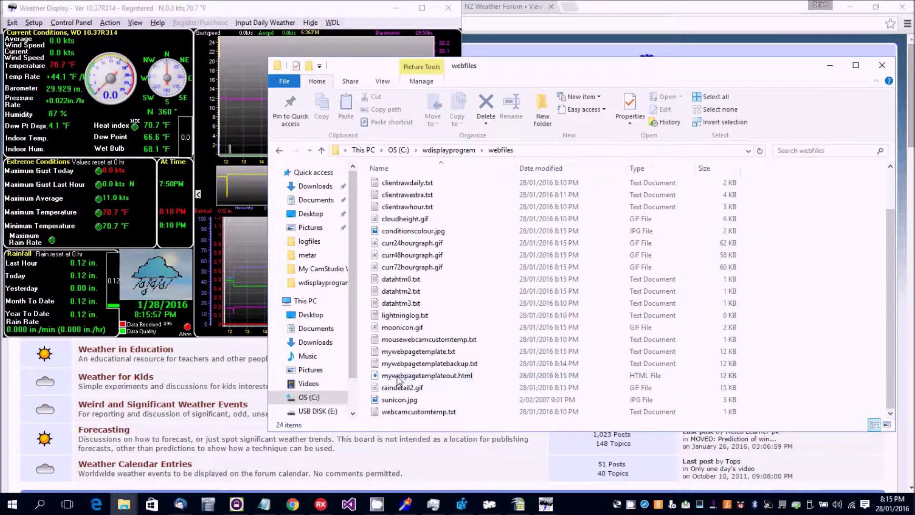
{"action": "left_click", "coordinate": [437, 377]}
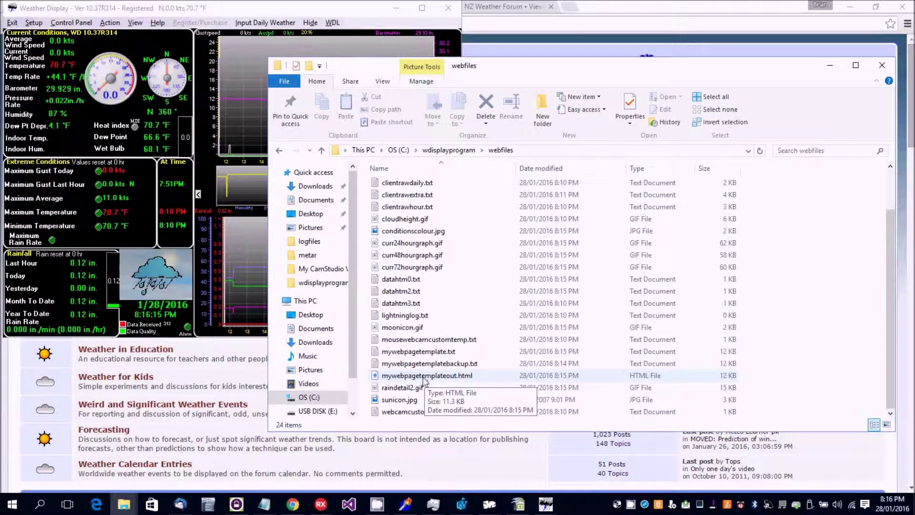
{"action": "left_click", "coordinate": [412, 355]}
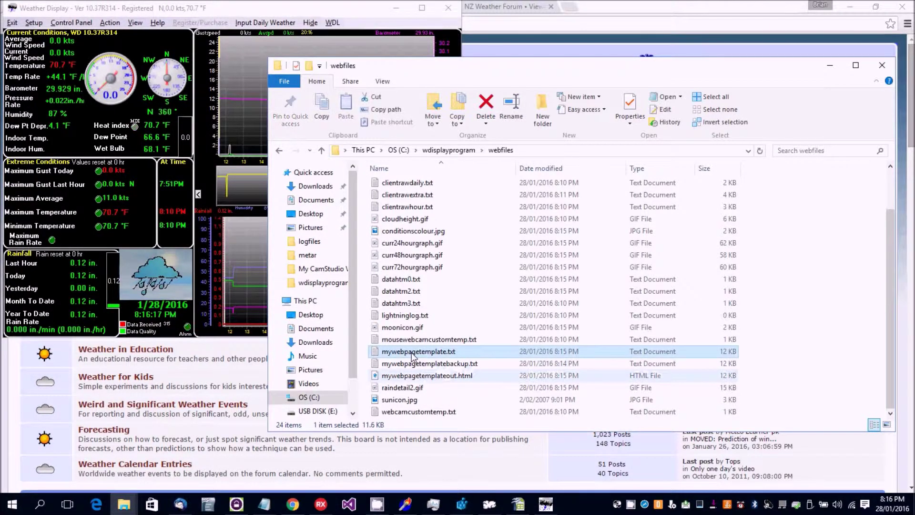
{"action": "double_click", "coordinate": [413, 355]}
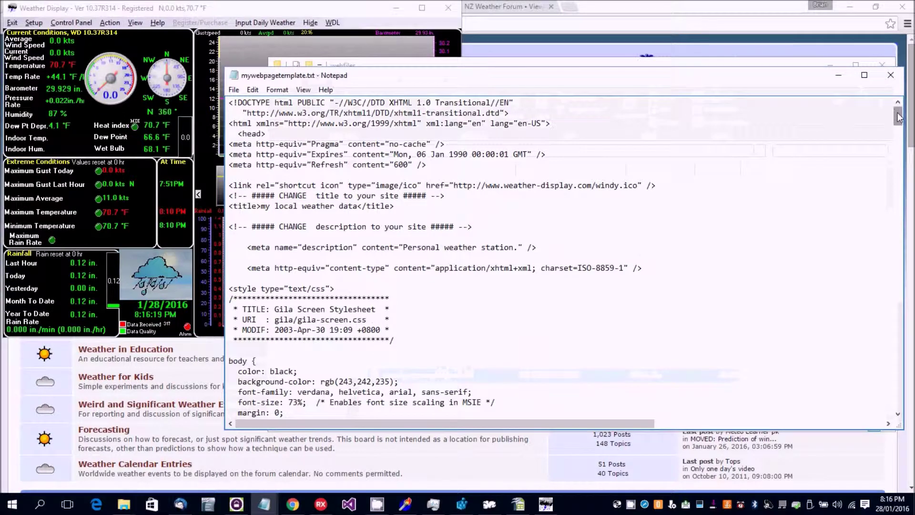
{"action": "left_click_drag", "start_coordinate": [899, 117], "coordinate": [825, 311]}
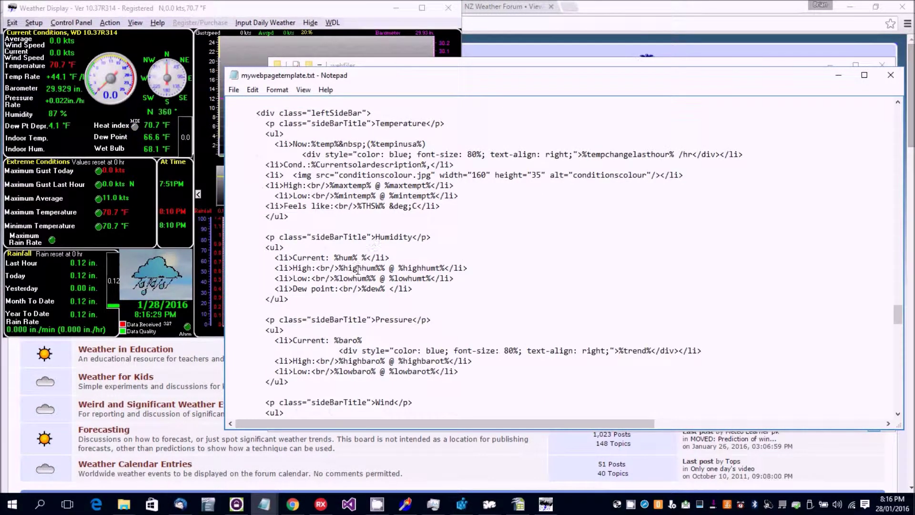
{"action": "left_click_drag", "start_coordinate": [899, 317], "coordinate": [890, 386]}
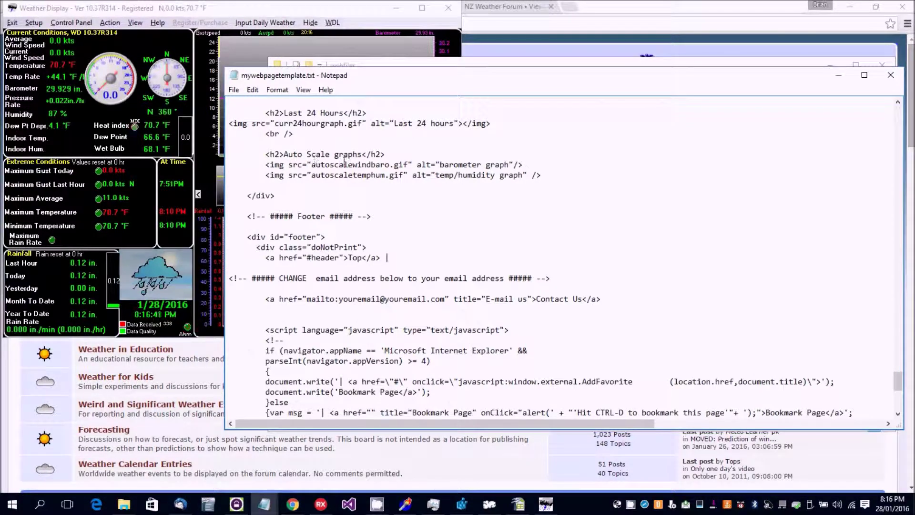
{"action": "scroll", "coordinate": [331, 148], "scroll_direction": "up", "scroll_amount": 1}
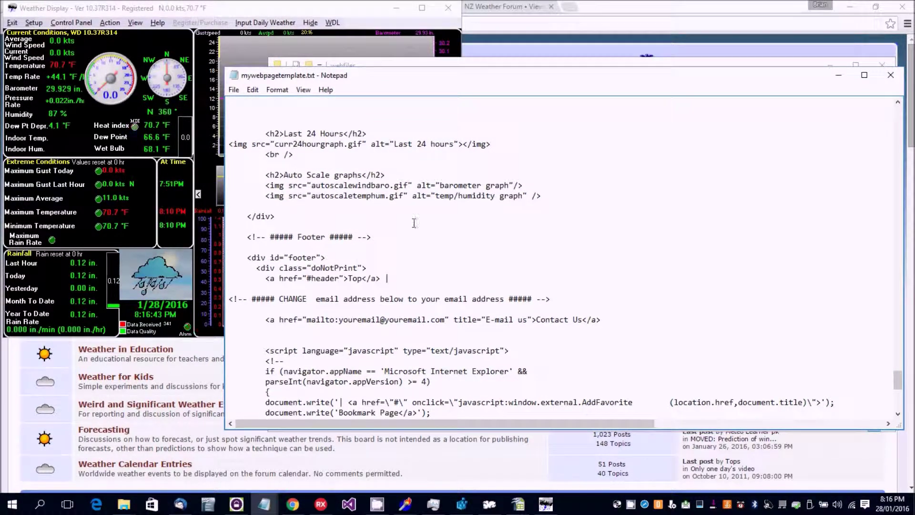
{"action": "left_click_drag", "start_coordinate": [899, 385], "coordinate": [902, 407]}
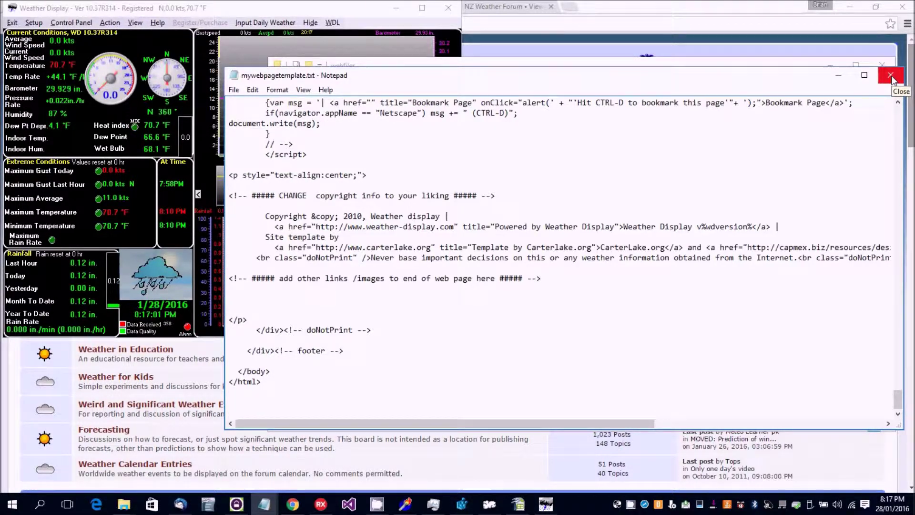
{"action": "left_click", "coordinate": [890, 77]}
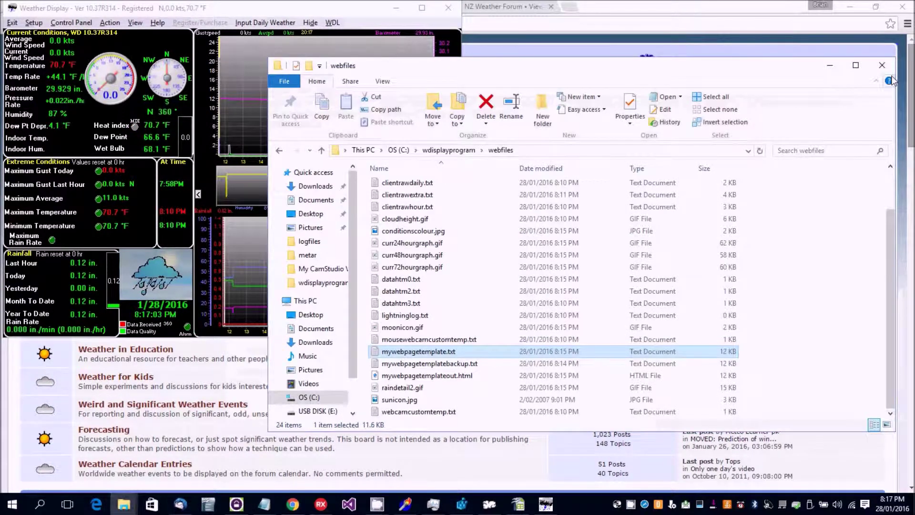
Step: Bring the Weather Display main window with its live graphs in front of the webfiles folder
{"action": "left_click", "coordinate": [286, 13]}
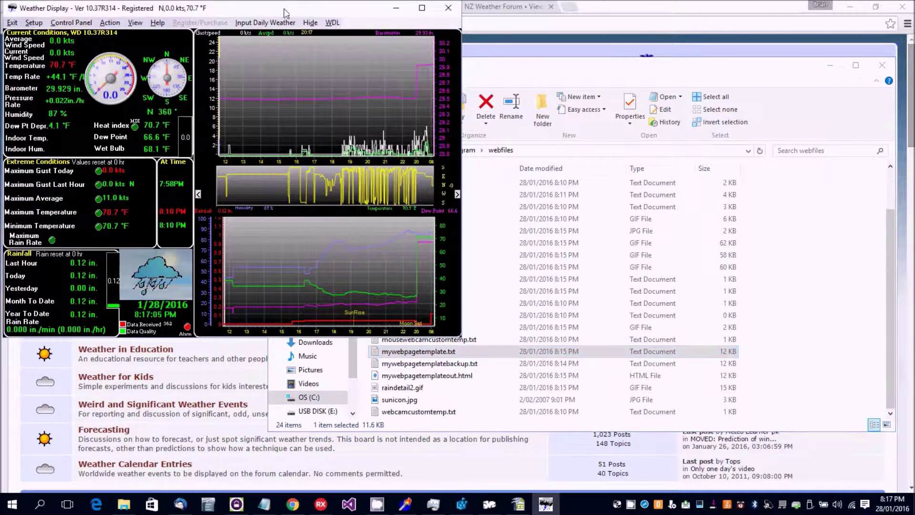
{"action": "left_click", "coordinate": [380, 508]}
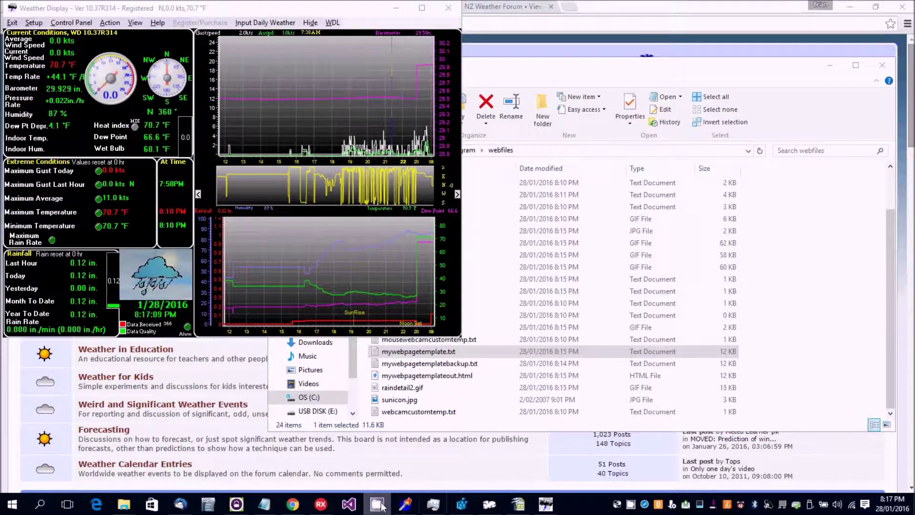